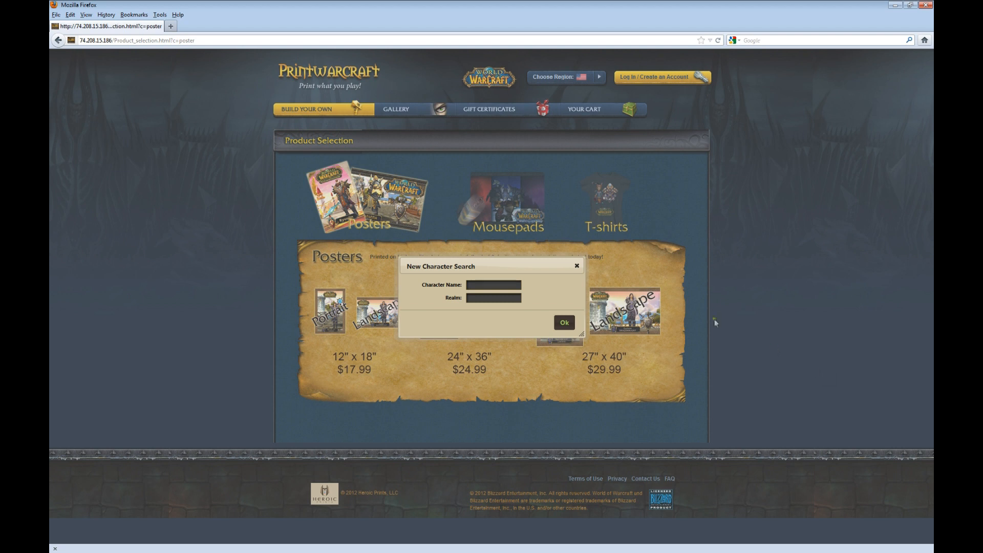
Step: Look up the character on realm Arthas and choose the 27" x 40" landscape poster
{"action": "left_click", "coordinate": [505, 290]}
{"action": "type", "text": "Arthas"}
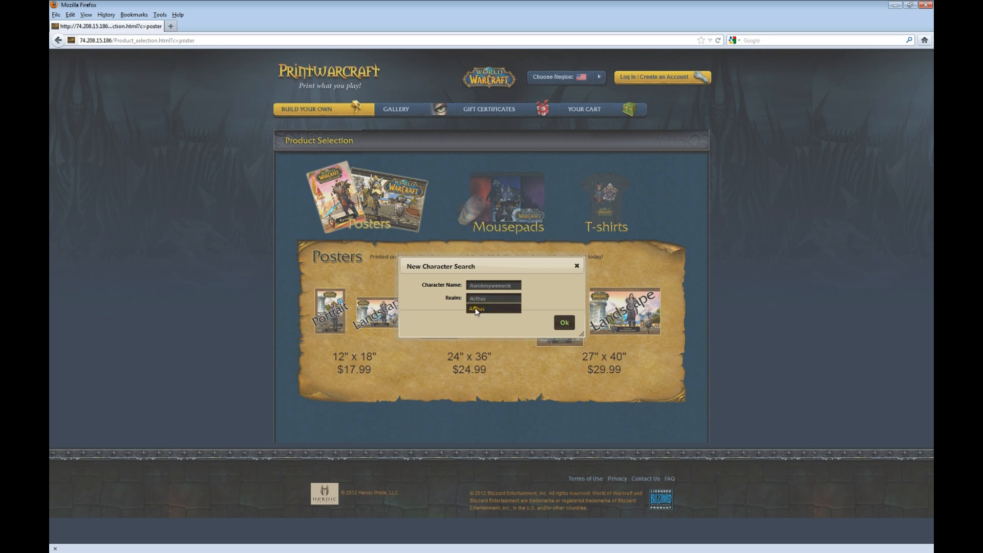
{"action": "left_click", "coordinate": [475, 308]}
{"action": "left_click", "coordinate": [563, 322]}
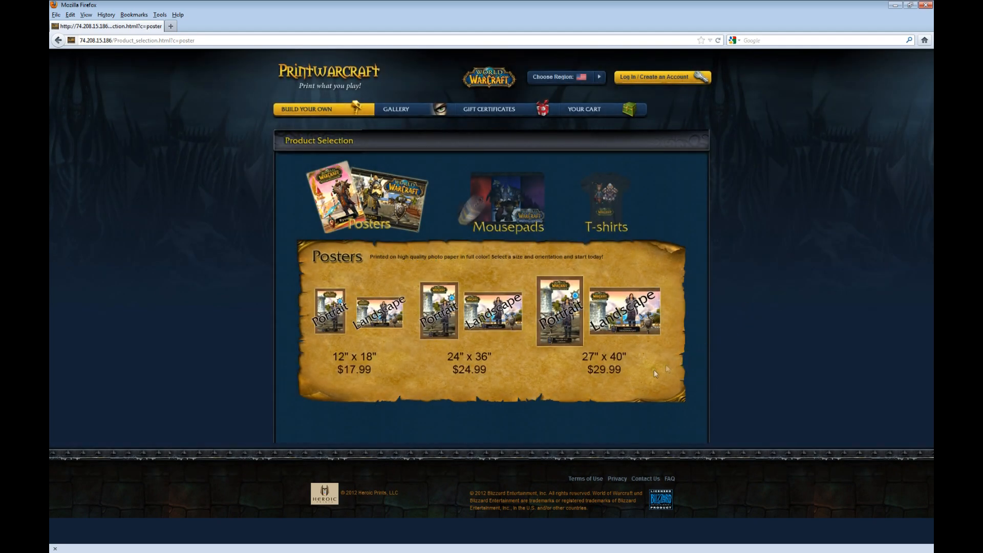
{"action": "left_click", "coordinate": [629, 323]}
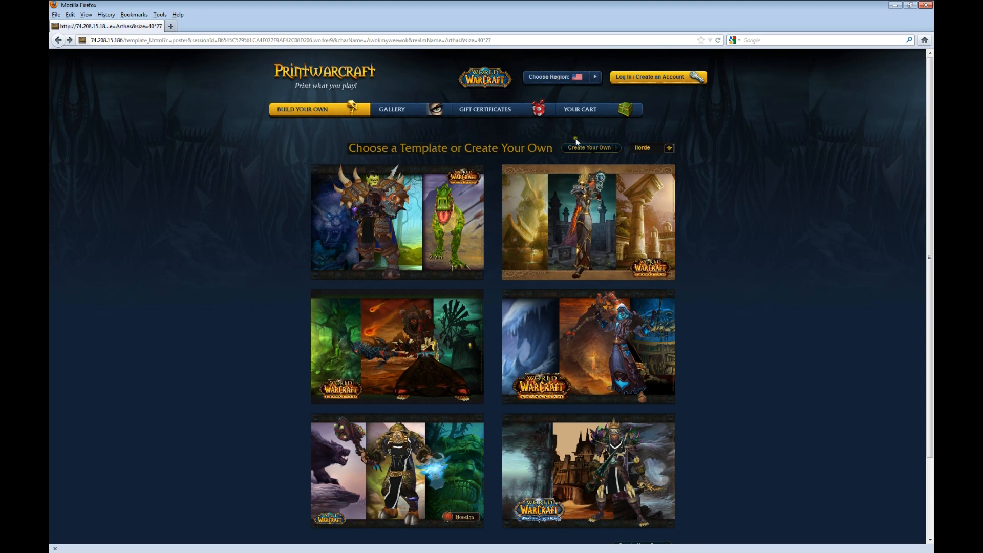
Step: Choose Create Your Own to build a custom 40" x 27" landscape poster
{"action": "left_click", "coordinate": [595, 149]}
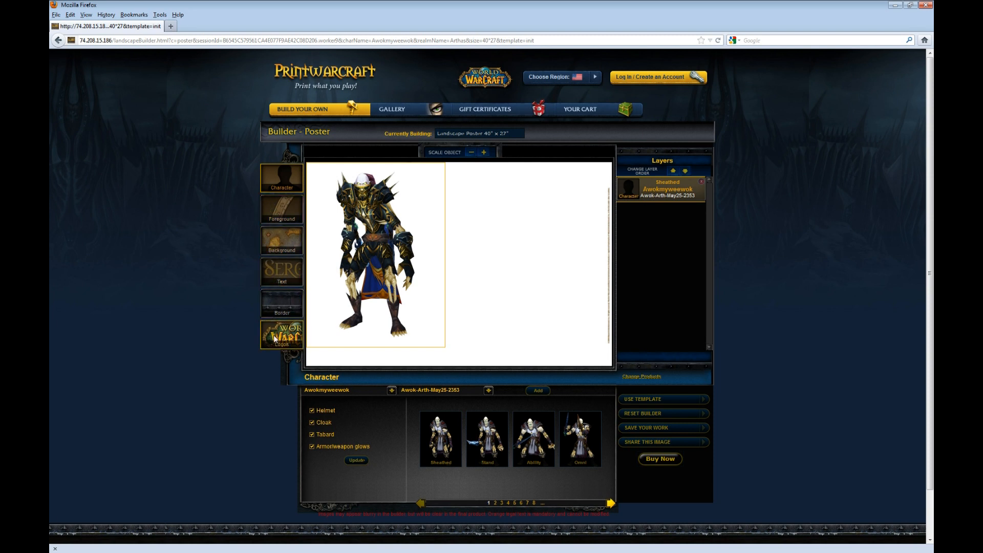
Step: Uncheck Cloak in the character options and update the character
{"action": "left_click", "coordinate": [269, 177]}
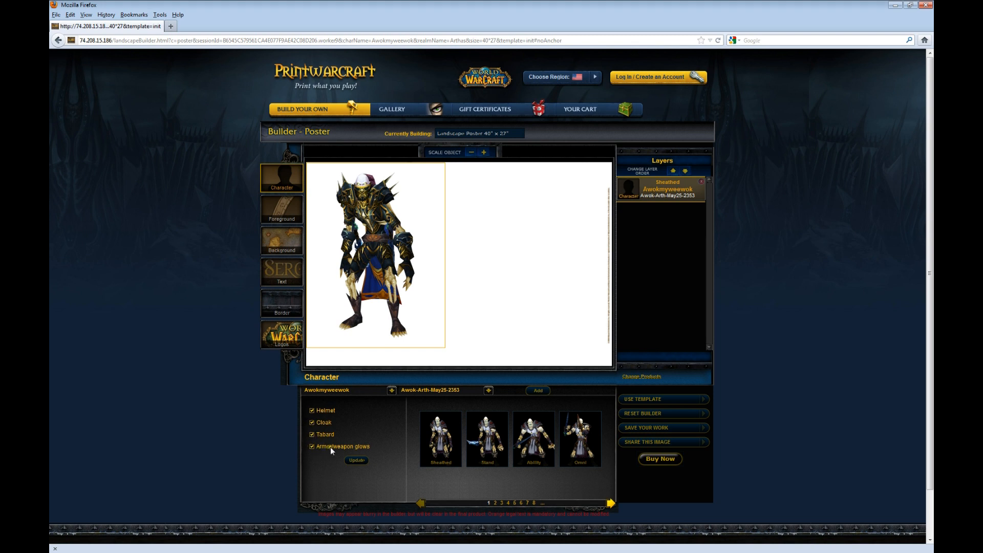
{"action": "left_click", "coordinate": [312, 423]}
{"action": "left_click", "coordinate": [356, 459]}
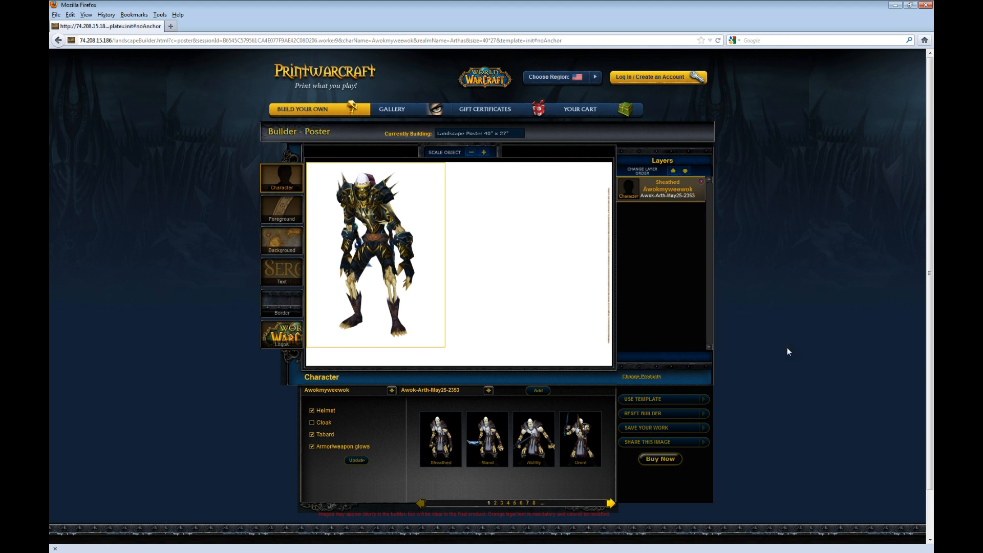
Step: Move the character toward the centre of the poster canvas
{"action": "left_click_drag", "start_coordinate": [384, 228], "coordinate": [452, 232]}
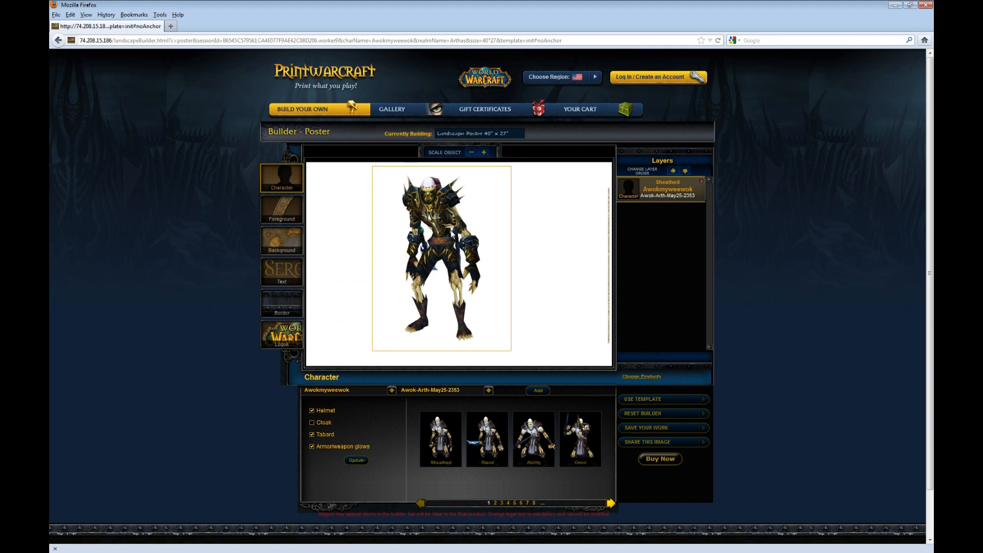
{"action": "key", "text": "Right"}
{"action": "key", "text": "Right"}
{"action": "key", "text": "Right"}
{"action": "key", "text": "Right"}
{"action": "key", "text": "Right"}
{"action": "key", "text": "Right"}
{"action": "key", "text": "Right"}
{"action": "key", "text": "Right"}
{"action": "key", "text": "Right"}
{"action": "key", "text": "Right"}
{"action": "key", "text": "Right"}
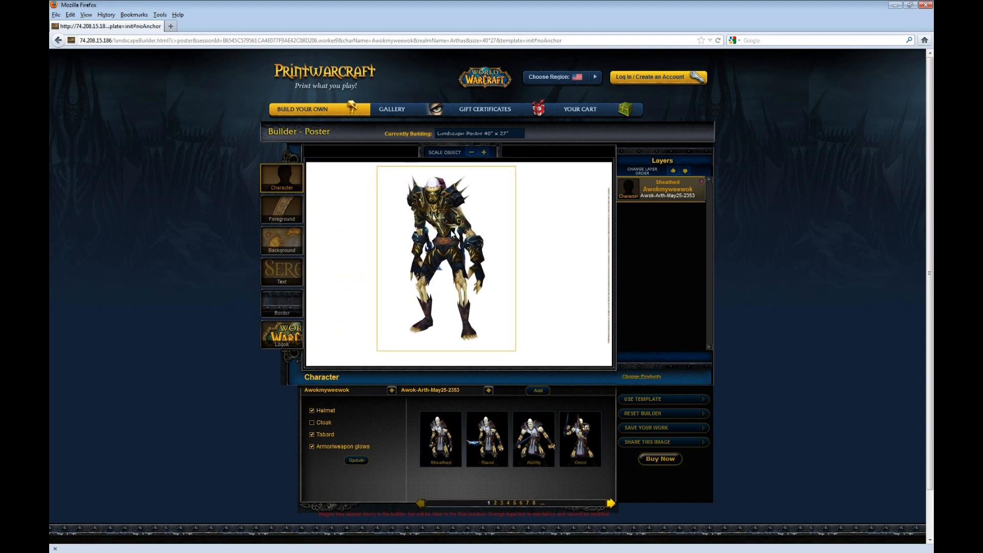
{"action": "key", "text": "Left"}
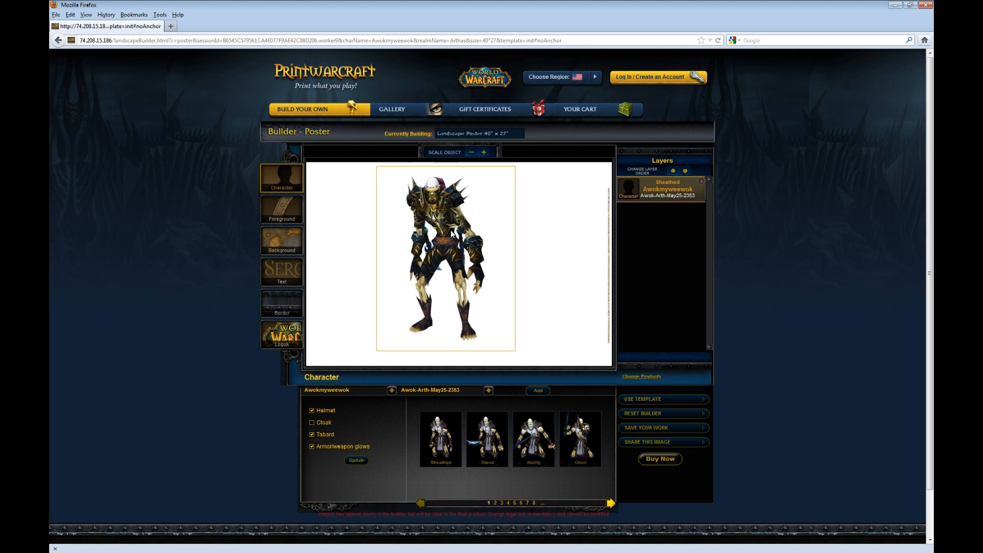
{"action": "key", "text": "Right"}
{"action": "key", "text": "Right"}
{"action": "key", "text": "Right"}
{"action": "key", "text": "Right"}
{"action": "key", "text": "Right"}
{"action": "key", "text": "Right"}
{"action": "key", "text": "Right"}
{"action": "key", "text": "Right"}
{"action": "key", "text": "Right"}
{"action": "key", "text": "Right"}
{"action": "key", "text": "Right"}
{"action": "key", "text": "Right"}
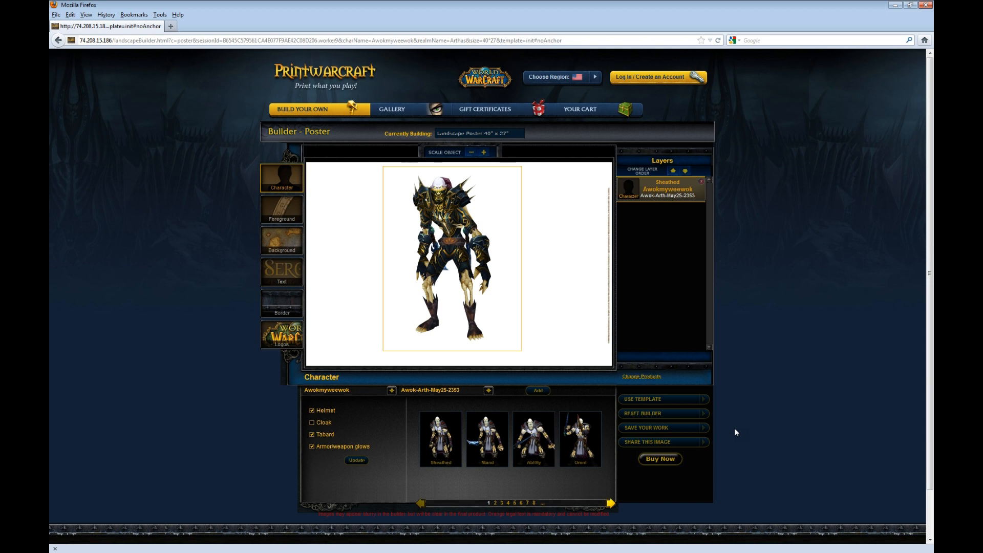
Step: Page through the foreground art and add the red Horde PVP crest
{"action": "left_click", "coordinate": [273, 210]}
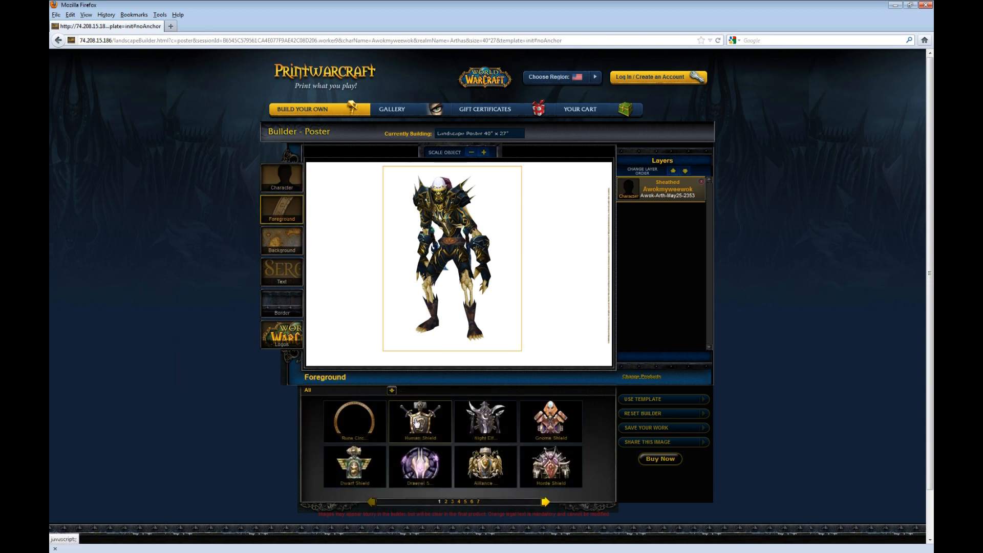
{"action": "left_click", "coordinate": [546, 501]}
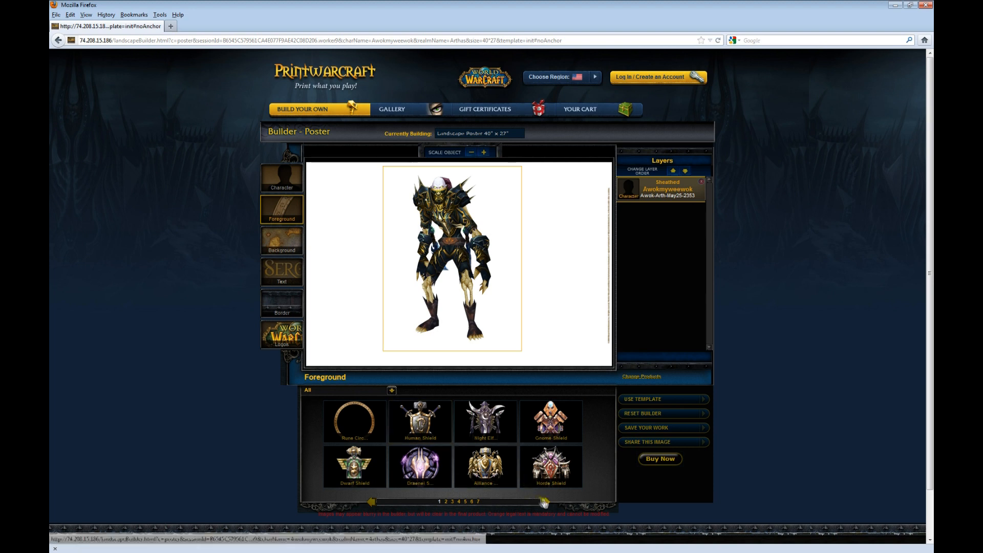
{"action": "left_click", "coordinate": [545, 502]}
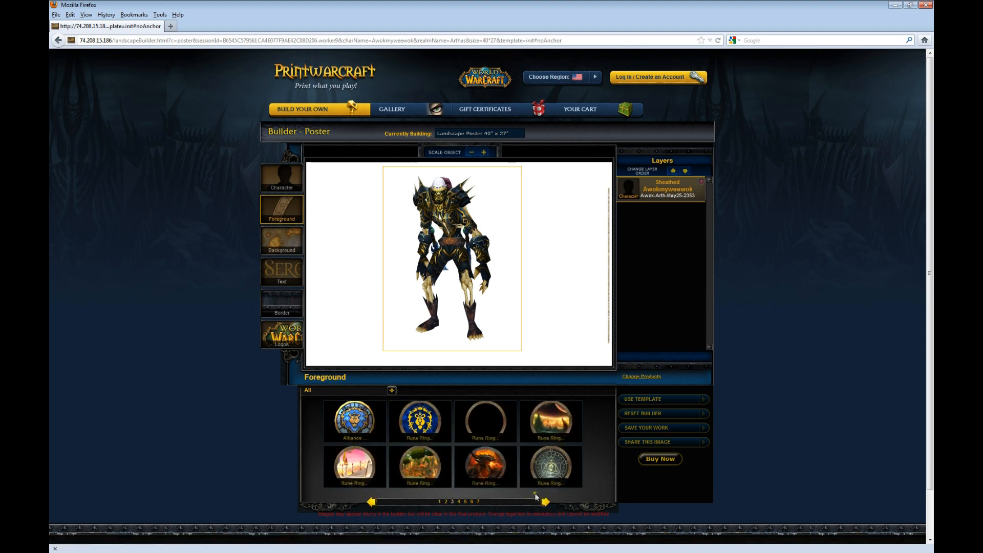
{"action": "left_click", "coordinate": [545, 502]}
{"action": "left_click", "coordinate": [544, 502]}
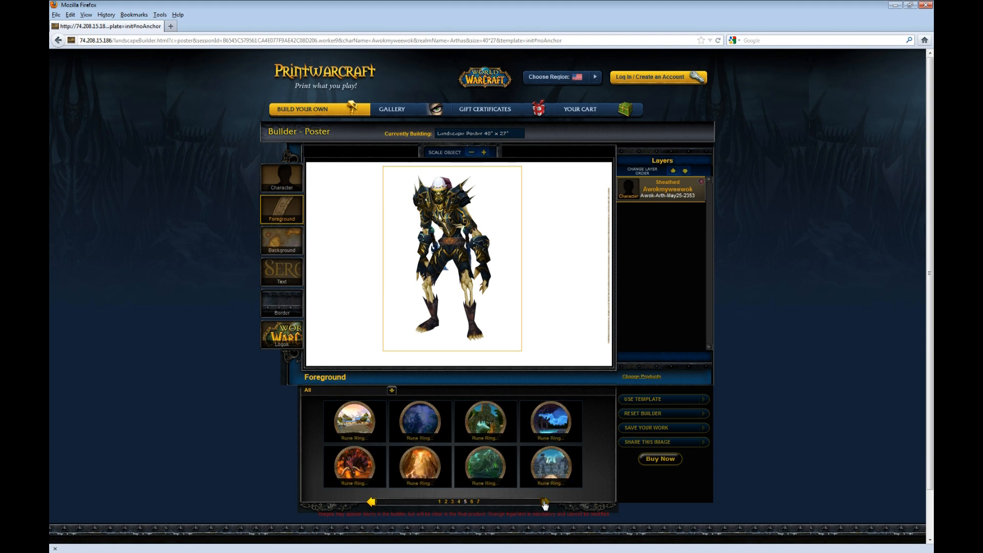
{"action": "left_click", "coordinate": [545, 503]}
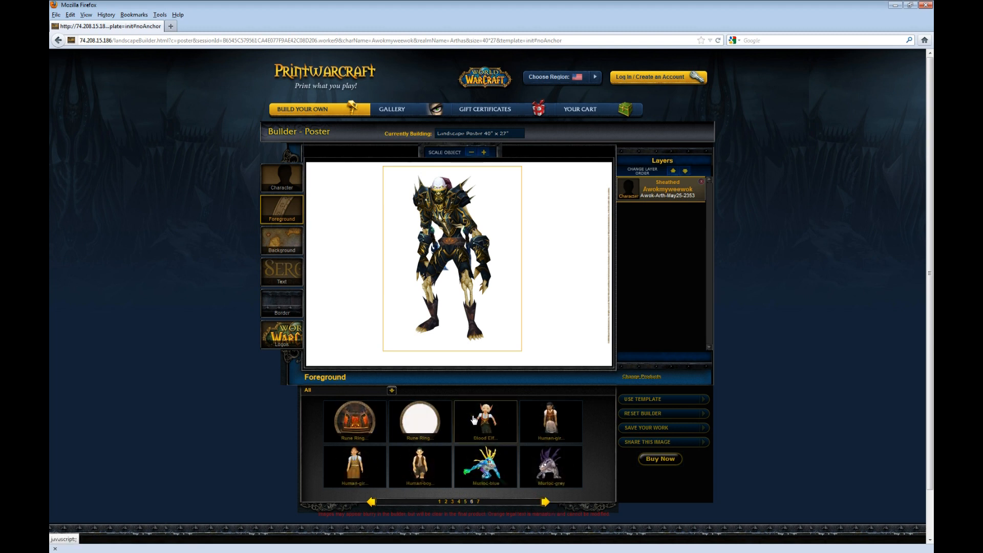
{"action": "left_click", "coordinate": [372, 502]}
{"action": "left_click", "coordinate": [371, 502]}
{"action": "left_click", "coordinate": [371, 502]}
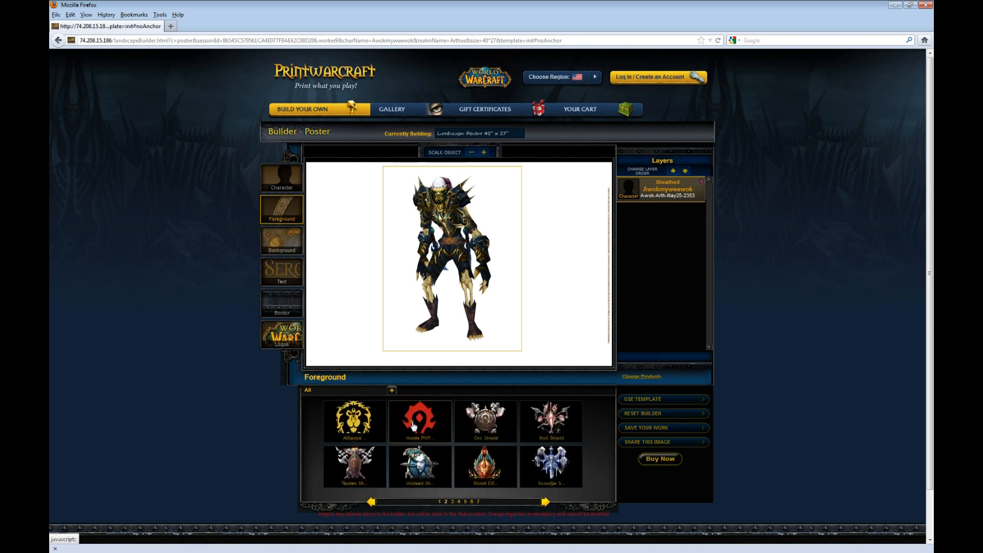
{"action": "left_click", "coordinate": [414, 425]}
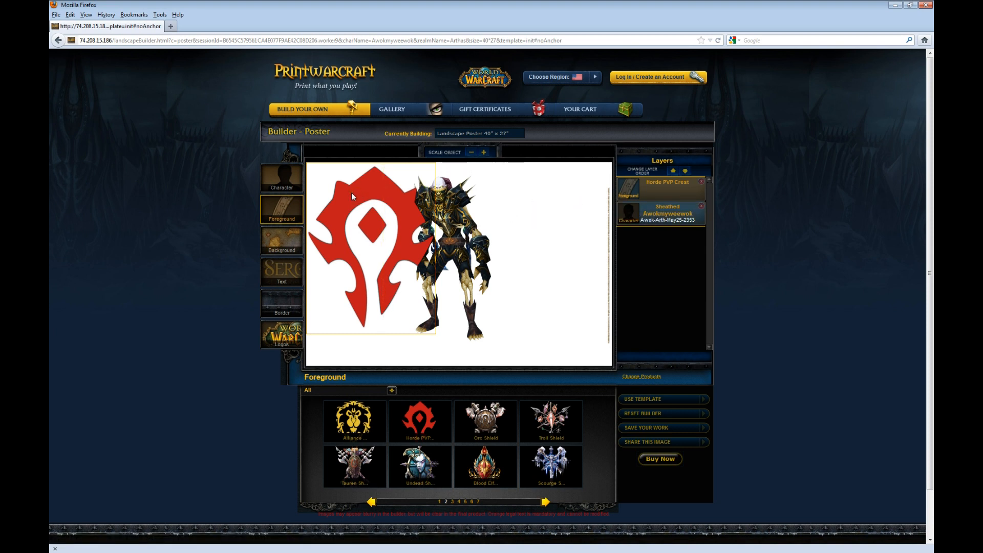
Step: Centre the Horde crest over the character and move its layer behind it
{"action": "left_click", "coordinate": [427, 197]}
{"action": "left_click_drag", "start_coordinate": [433, 206], "coordinate": [430, 205]}
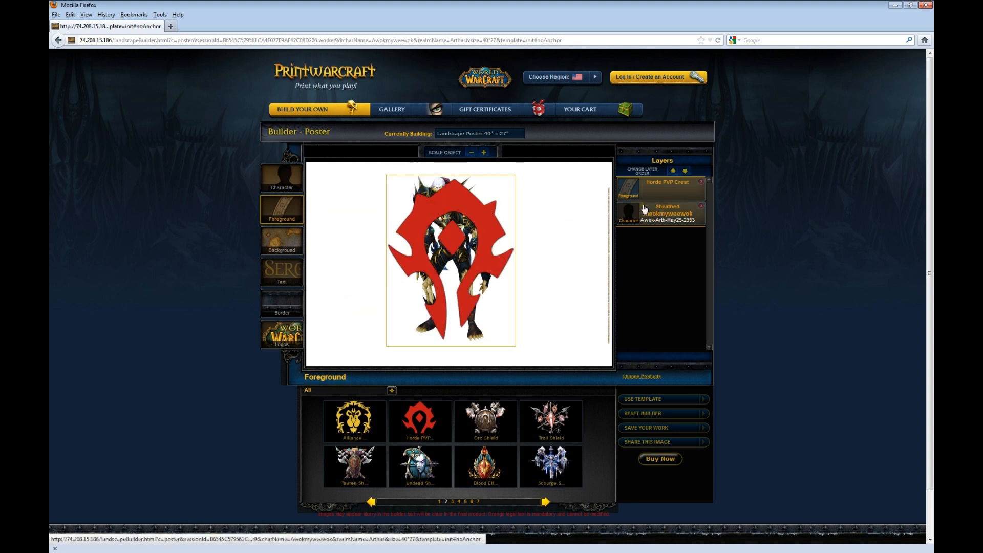
{"action": "mouse_move", "coordinate": [644, 195]}
{"action": "left_mouse_down"}
{"action": "mouse_move", "coordinate": [651, 233]}
{"action": "mouse_move", "coordinate": [641, 225]}
{"action": "mouse_move", "coordinate": [652, 192]}
{"action": "mouse_move", "coordinate": [641, 219]}
{"action": "left_mouse_up"}
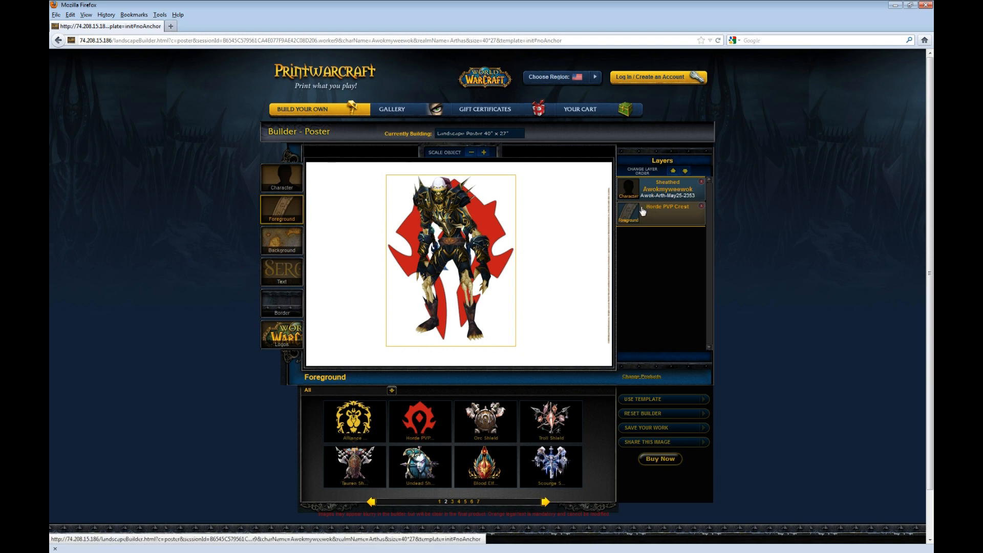
{"action": "left_click", "coordinate": [281, 239]}
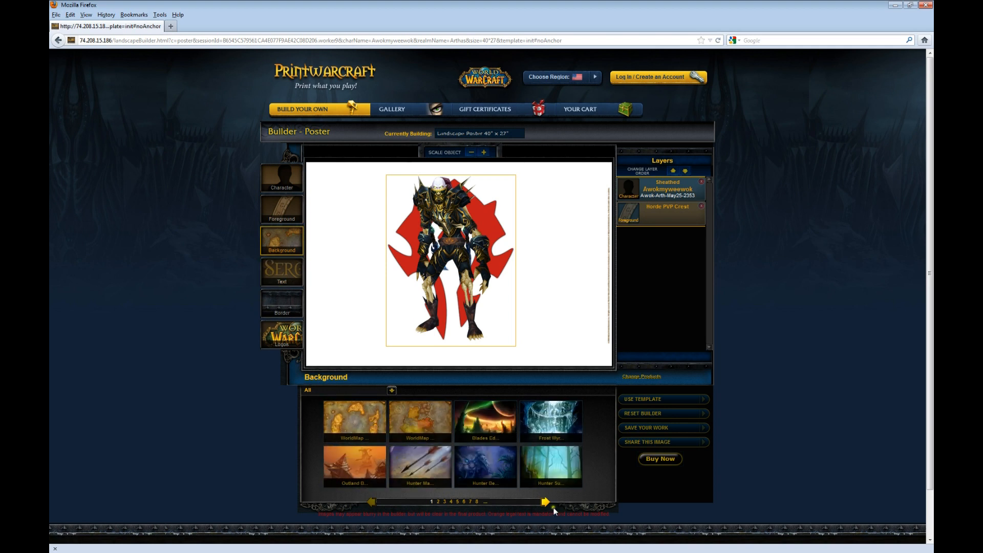
Step: Page through the backgrounds and apply the solid Black background
{"action": "left_click", "coordinate": [543, 503]}
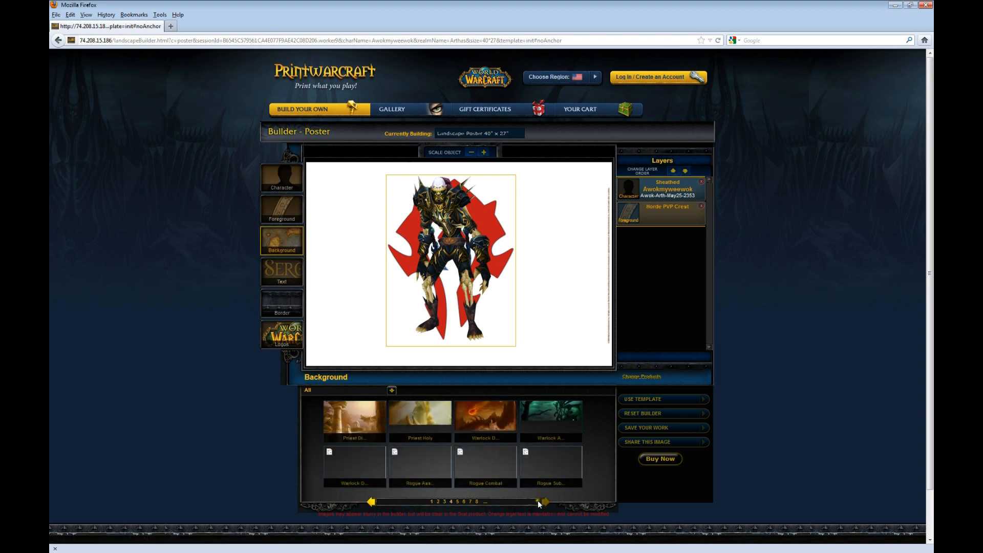
{"action": "left_click", "coordinate": [545, 503]}
{"action": "left_click", "coordinate": [545, 503]}
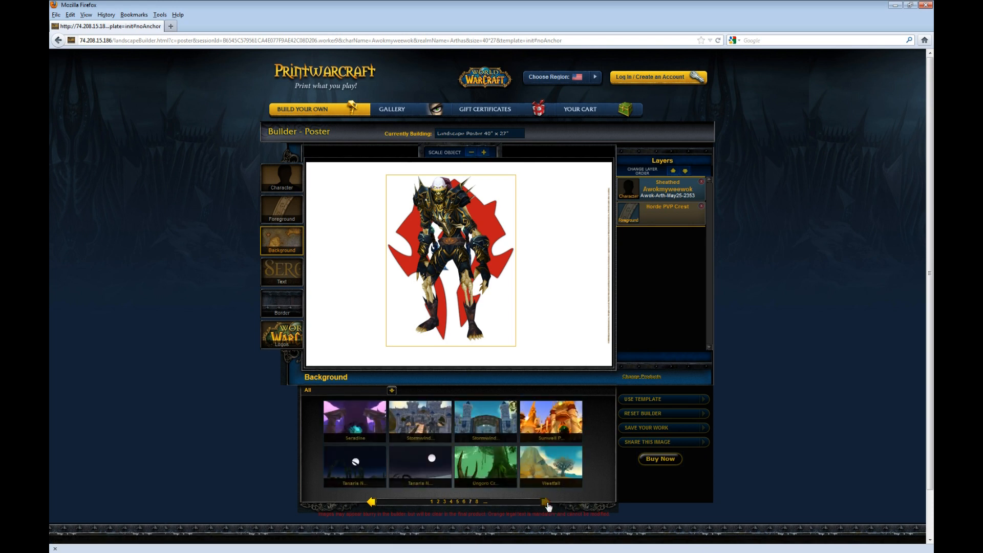
{"action": "left_click", "coordinate": [547, 504]}
{"action": "left_click", "coordinate": [546, 503]}
{"action": "left_click", "coordinate": [547, 503]}
{"action": "left_click", "coordinate": [547, 504]}
{"action": "left_click", "coordinate": [546, 503]}
{"action": "left_click", "coordinate": [547, 503]}
{"action": "left_click", "coordinate": [547, 503]}
{"action": "left_click", "coordinate": [547, 504]}
{"action": "left_click", "coordinate": [547, 503]}
{"action": "left_click", "coordinate": [547, 504]}
{"action": "left_click", "coordinate": [546, 503]}
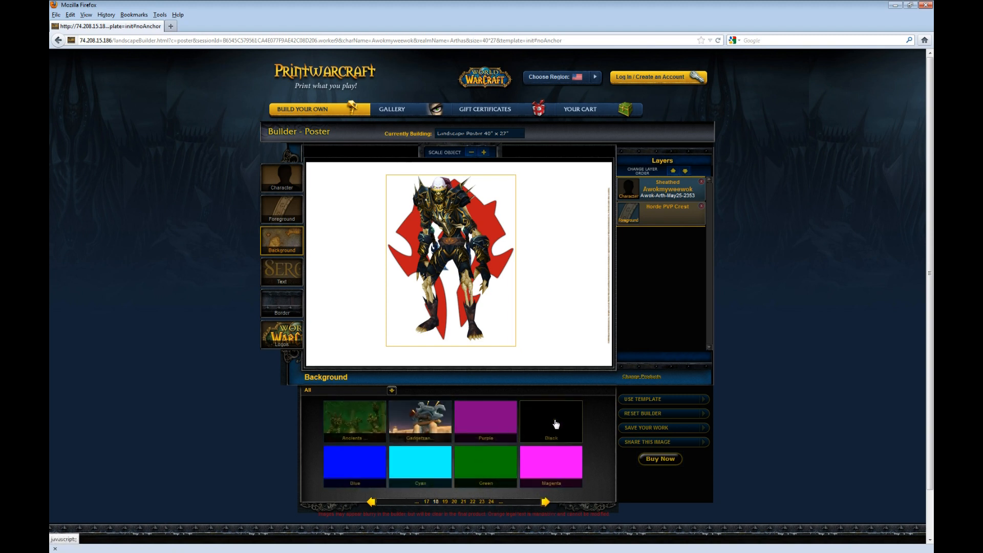
{"action": "left_click", "coordinate": [555, 424]}
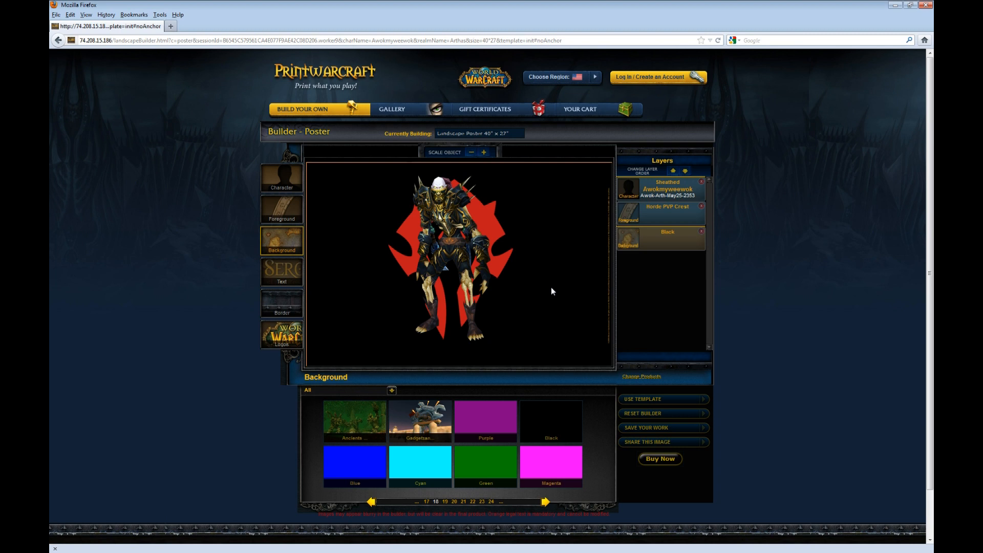
{"action": "left_click", "coordinate": [285, 271]}
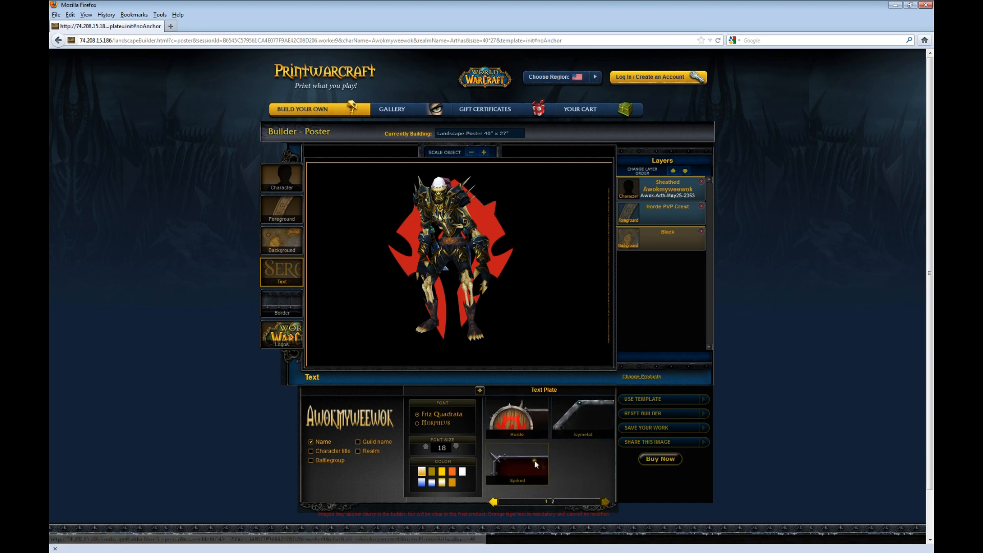
Step: Add the Spiked name plate and drag it to the poster's bottom centre
{"action": "left_click", "coordinate": [525, 463]}
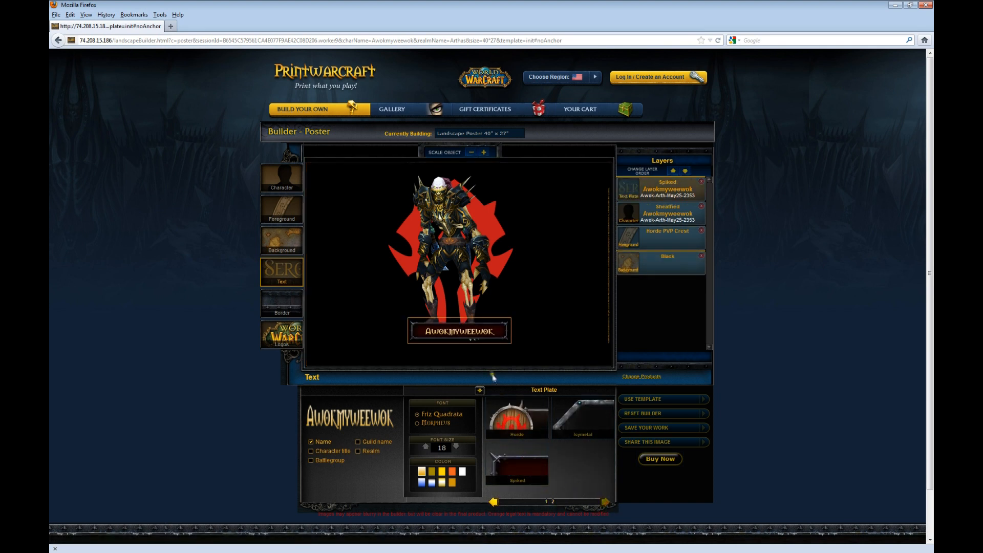
{"action": "left_click_drag", "start_coordinate": [462, 330], "coordinate": [458, 352]}
{"action": "left_click_drag", "start_coordinate": [440, 246], "coordinate": [443, 242]}
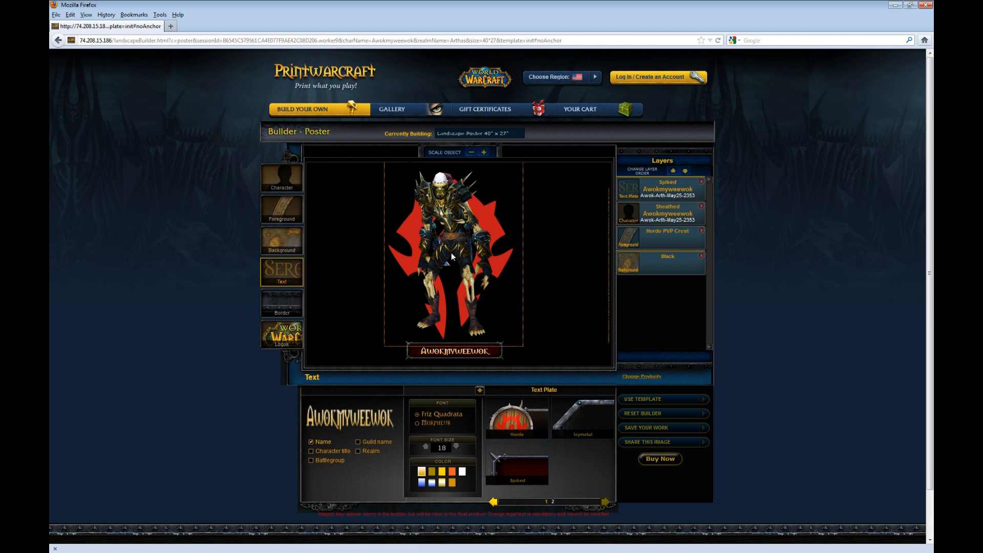
Step: Frame the poster on all sides with a Narrow WoW Website landscape border
{"action": "left_click", "coordinate": [281, 303]}
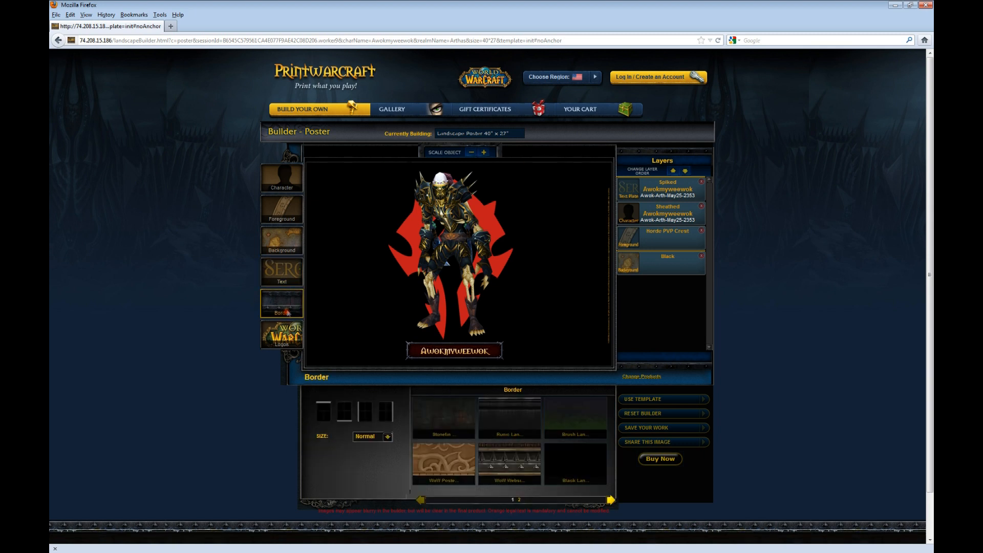
{"action": "left_click", "coordinate": [323, 412]}
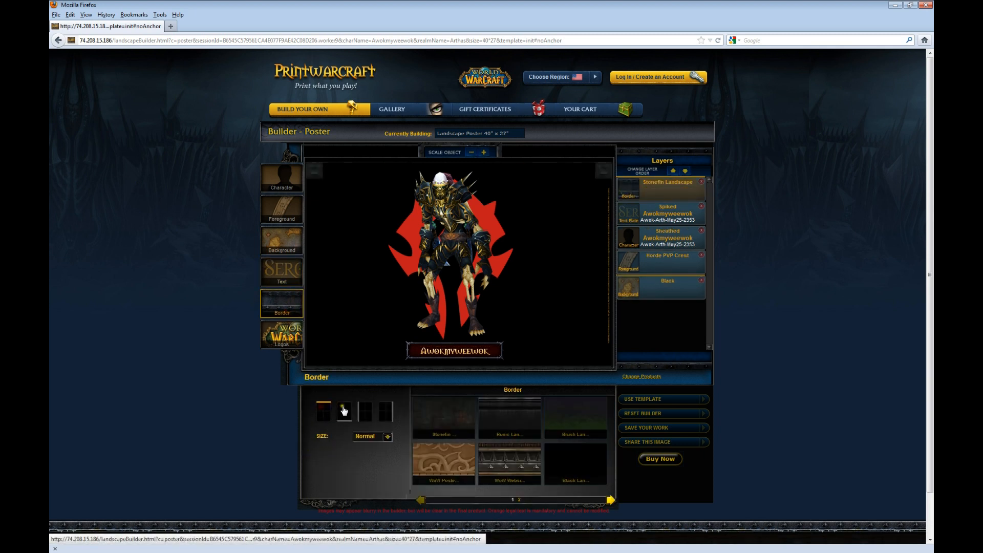
{"action": "left_click", "coordinate": [342, 409]}
{"action": "left_click", "coordinate": [366, 411]}
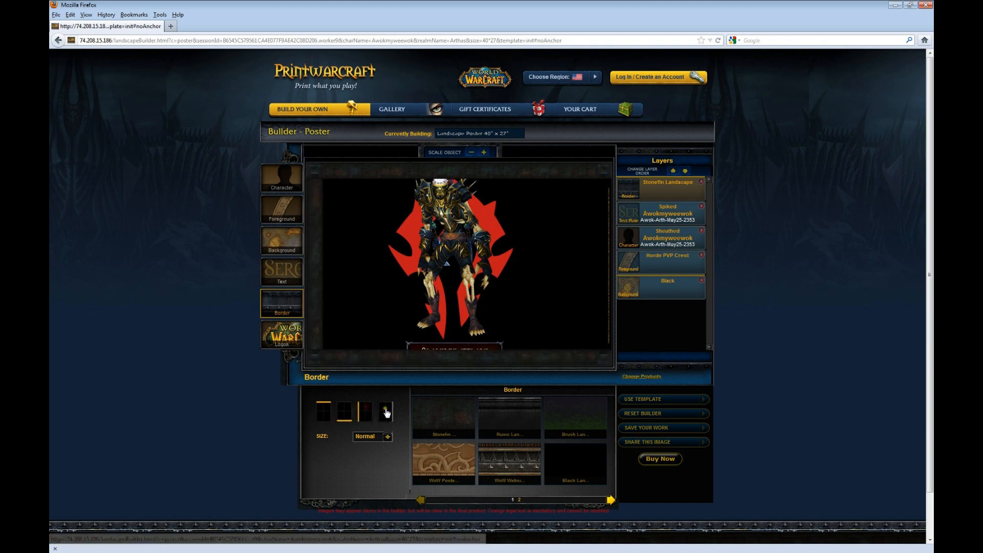
{"action": "left_click", "coordinate": [386, 412]}
{"action": "left_click", "coordinate": [388, 436]}
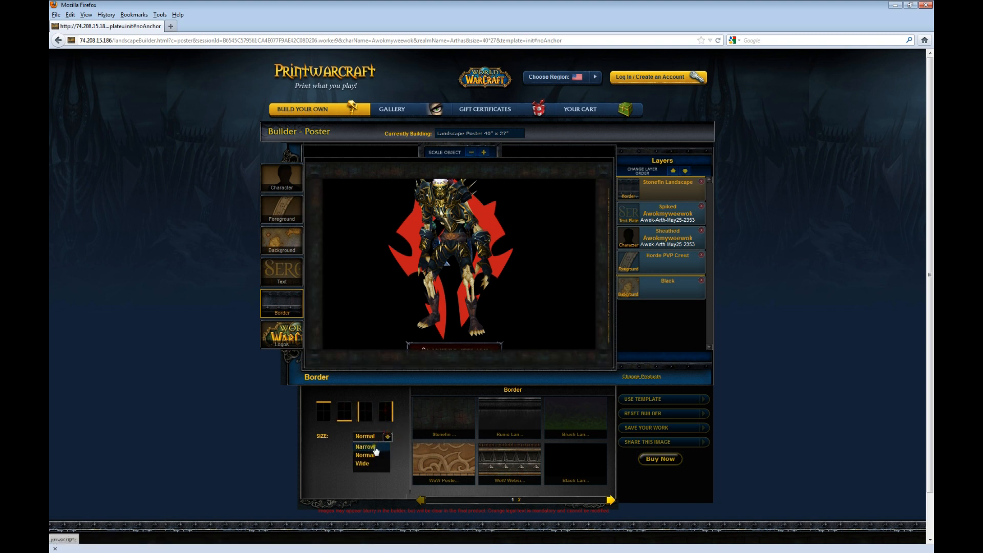
{"action": "left_click", "coordinate": [372, 447]}
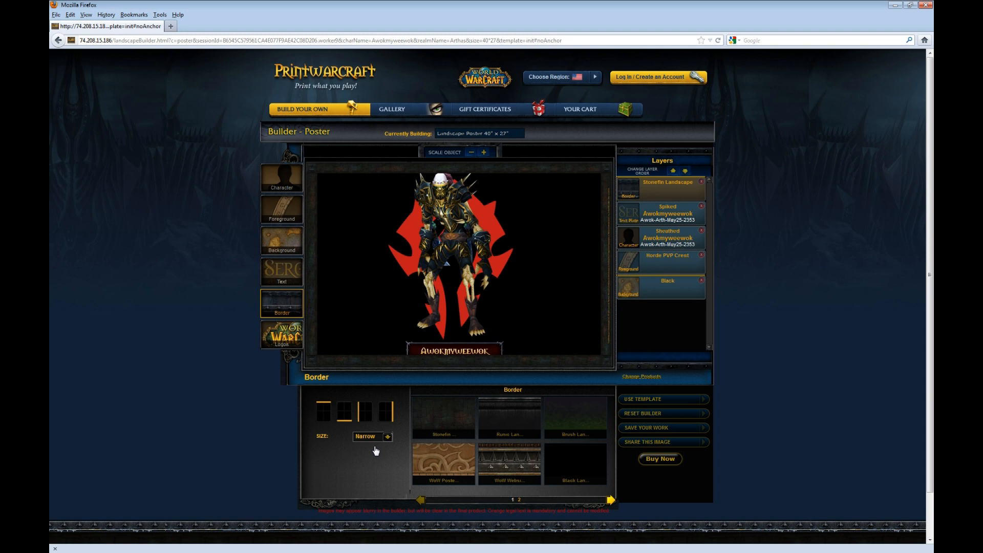
{"action": "left_click", "coordinate": [511, 458]}
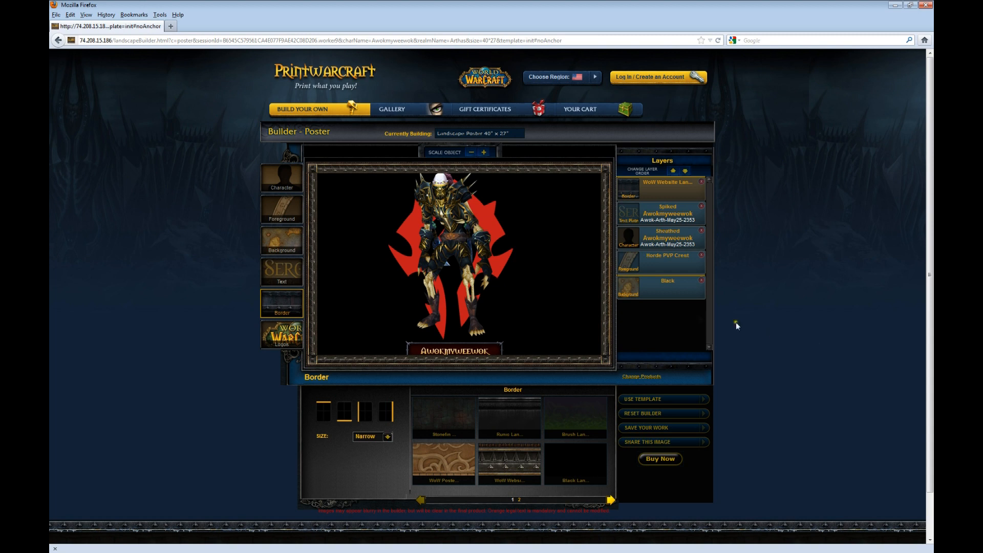
{"action": "left_click", "coordinate": [295, 336]}
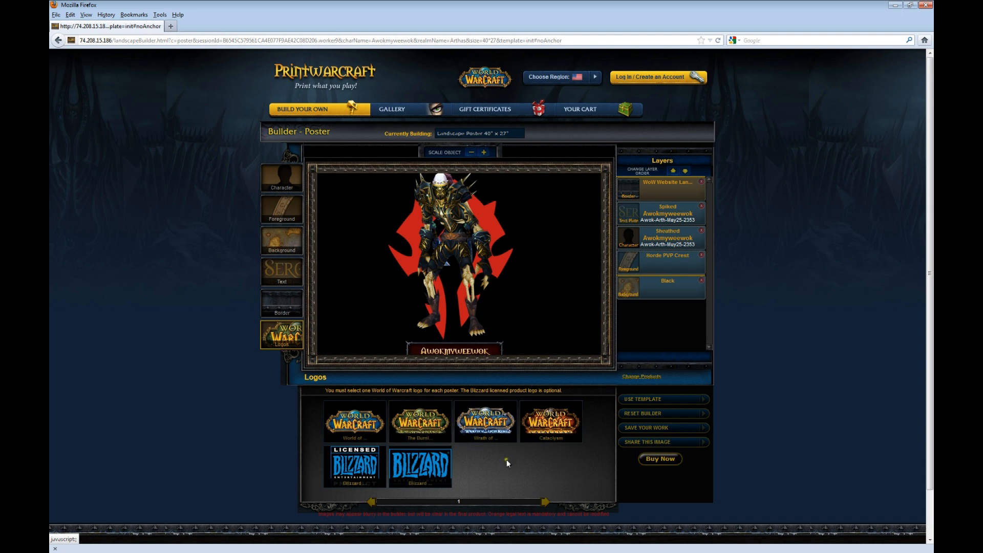
Step: Add the Burning Crusade logo, shrink it three steps and place it top-right
{"action": "left_click", "coordinate": [441, 435]}
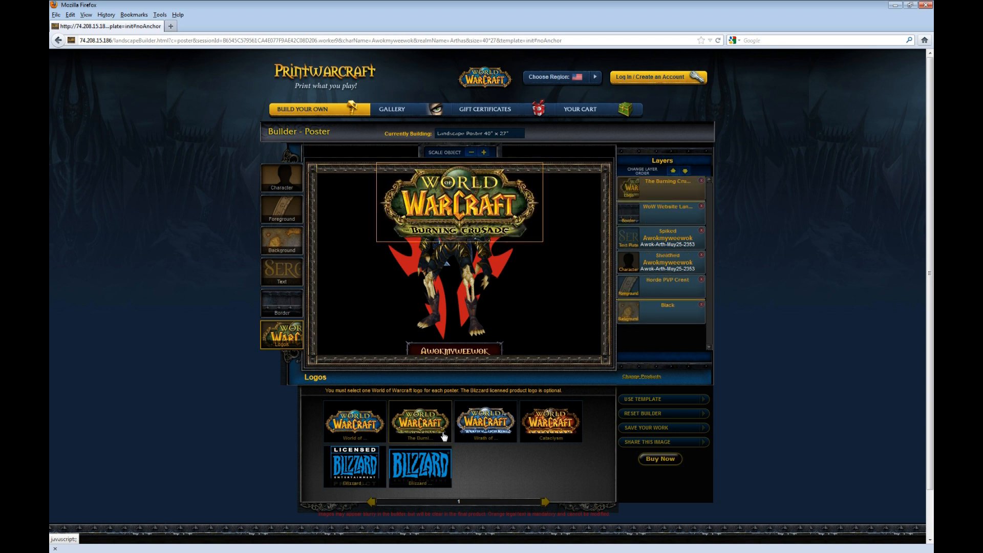
{"action": "left_click_drag", "start_coordinate": [476, 192], "coordinate": [538, 193]}
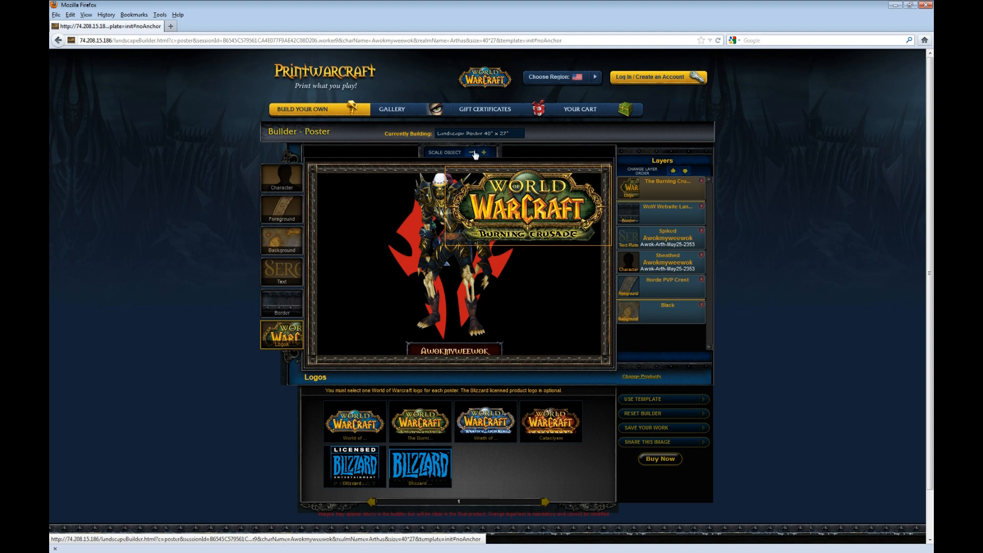
{"action": "left_click", "coordinate": [473, 154]}
{"action": "left_click", "coordinate": [471, 154]}
{"action": "left_click", "coordinate": [471, 154]}
{"action": "left_click", "coordinate": [471, 154]}
{"action": "left_click", "coordinate": [472, 154]}
{"action": "left_click_drag", "start_coordinate": [537, 207], "coordinate": [566, 196]}
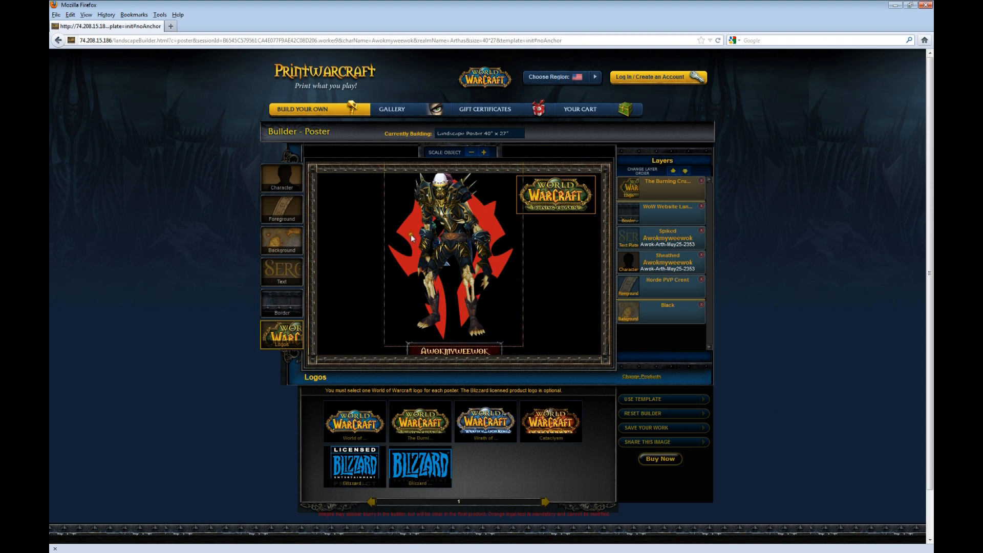
Step: Move the character right and shrink it by three Scale Object steps
{"action": "left_click_drag", "start_coordinate": [445, 217], "coordinate": [471, 219]}
{"action": "left_click", "coordinate": [471, 152]}
{"action": "left_click", "coordinate": [471, 152]}
{"action": "left_click", "coordinate": [471, 152]}
Step: Shrink the Horde crest by four steps and move it to the poster's left
{"action": "left_click", "coordinate": [410, 219]}
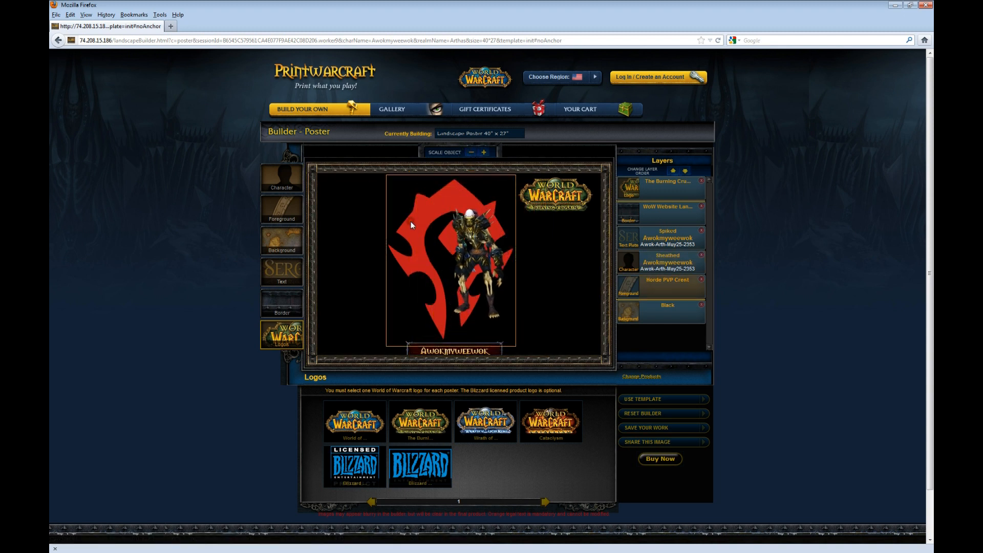
{"action": "left_click", "coordinate": [469, 153]}
{"action": "left_click", "coordinate": [469, 153]}
{"action": "left_click", "coordinate": [470, 152]}
{"action": "left_click", "coordinate": [470, 153]}
{"action": "left_click_drag", "start_coordinate": [429, 220], "coordinate": [354, 224]}
Step: Fine-tune the layout: character right of centre, crest adjusted, name plate raised slightly
{"action": "left_click", "coordinate": [460, 246]}
{"action": "left_click_drag", "start_coordinate": [459, 243], "coordinate": [476, 247]}
{"action": "left_click_drag", "start_coordinate": [393, 249], "coordinate": [400, 250]}
{"action": "left_click_drag", "start_coordinate": [465, 245], "coordinate": [487, 250]}
{"action": "left_click", "coordinate": [449, 341]}
{"action": "left_click_drag", "start_coordinate": [448, 333], "coordinate": [443, 312]}
{"action": "left_click", "coordinate": [503, 256]}
{"action": "left_click_drag", "start_coordinate": [502, 256], "coordinate": [479, 265]}
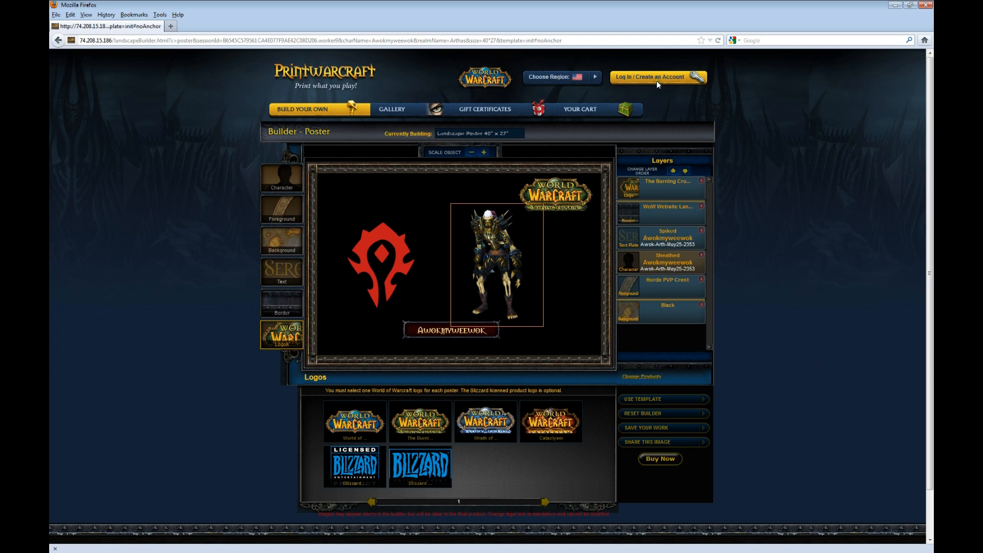
Step: Log in to the account with its e-mail and password
{"action": "left_click", "coordinate": [641, 82]}
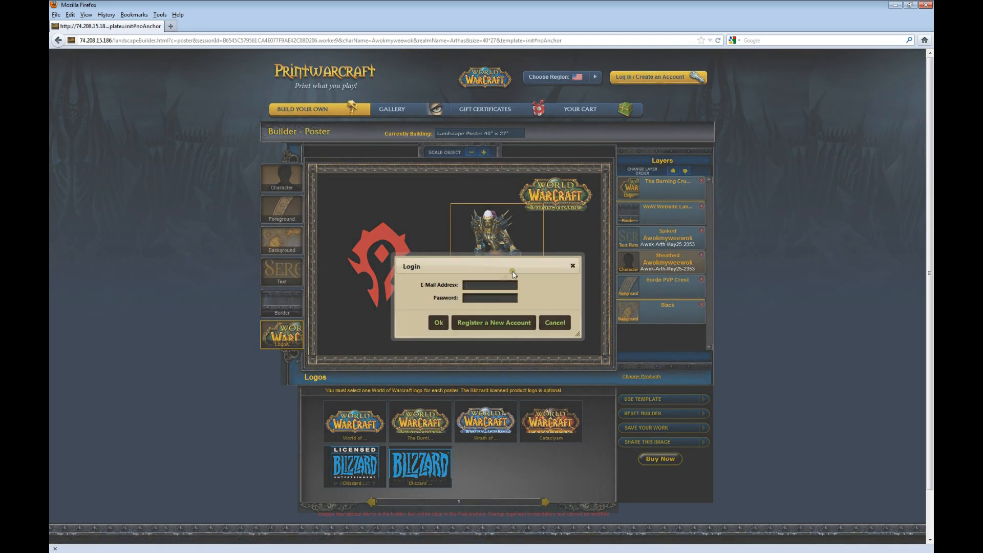
{"action": "left_click", "coordinate": [441, 321]}
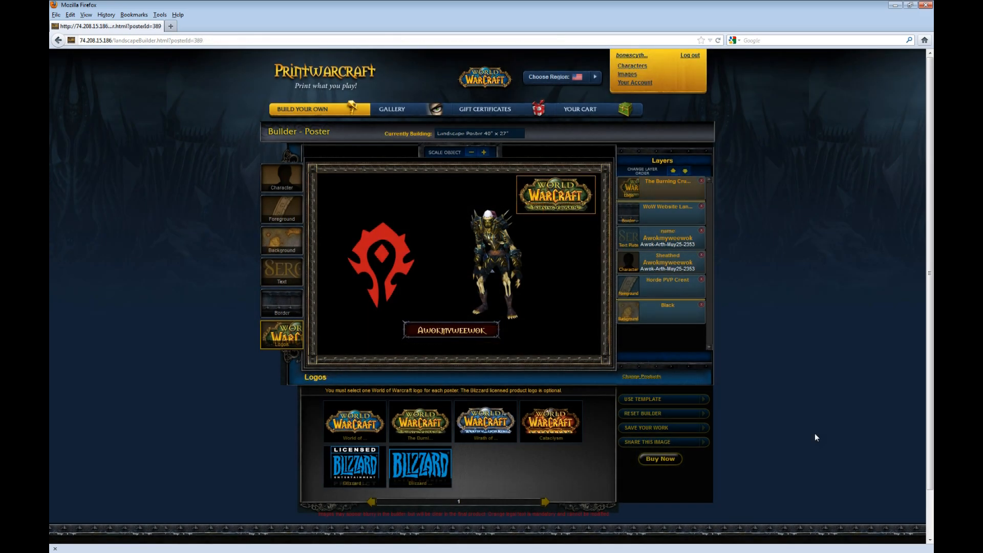
Step: Save the poster as a product, confirm its name and dismiss the generation notice
{"action": "left_click", "coordinate": [660, 458]}
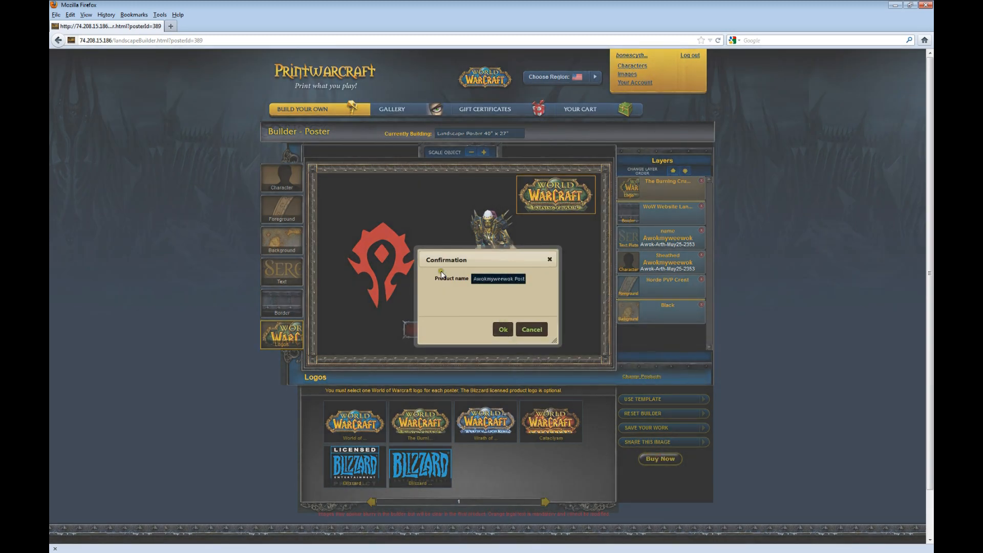
{"action": "left_click", "coordinate": [500, 329]}
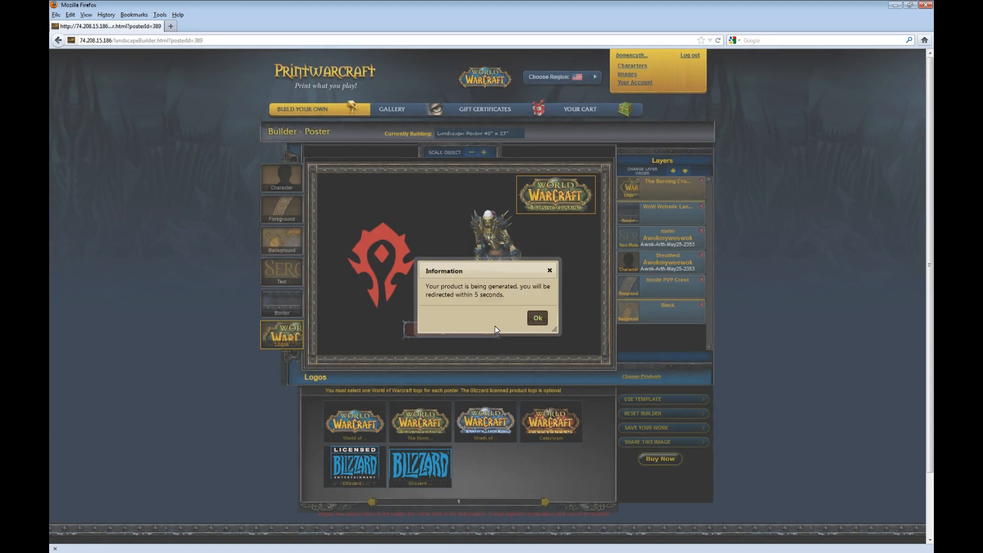
{"action": "left_click", "coordinate": [533, 321]}
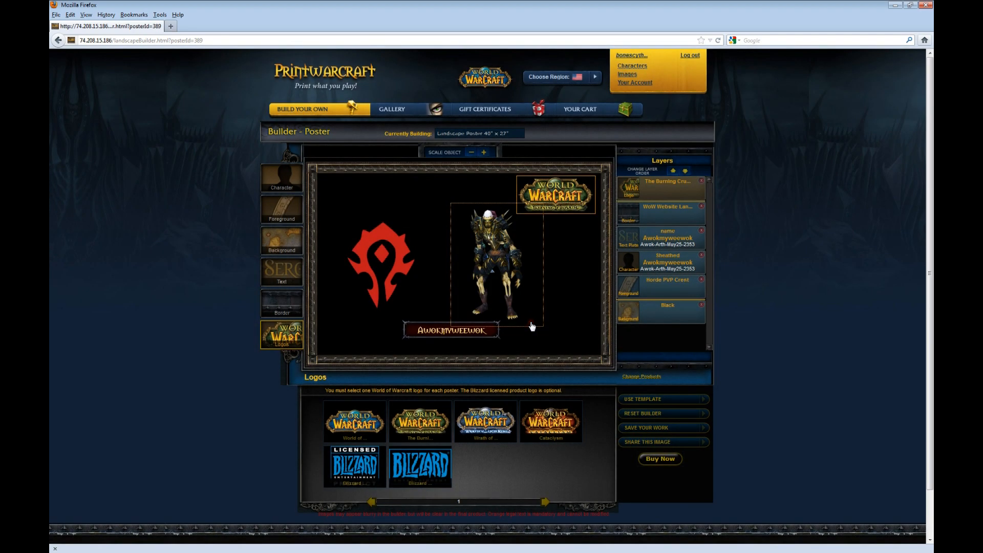